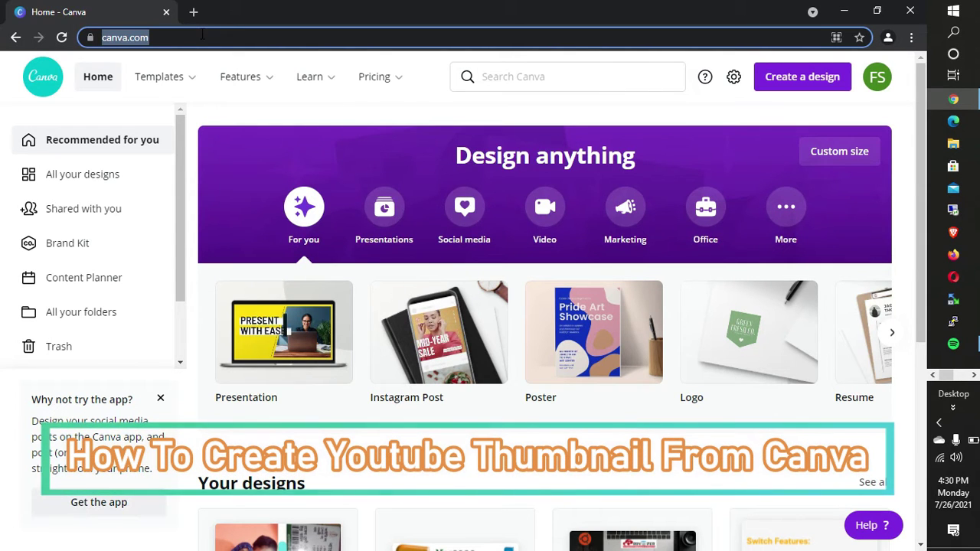
- Search Canva for 'youtube' and open the YouTube Thumbnail (1280 × 720 px) templates
click(202, 34)
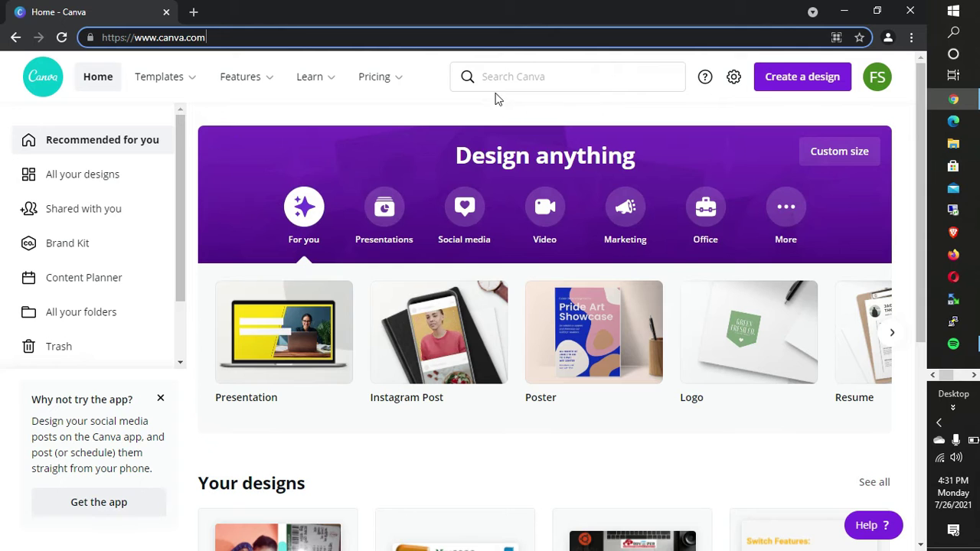
click(499, 80)
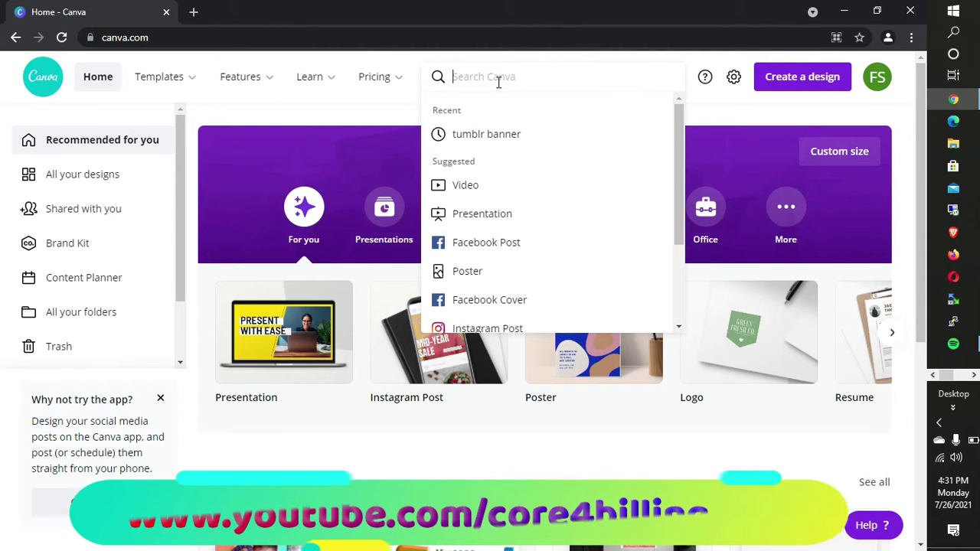
text(youtube)
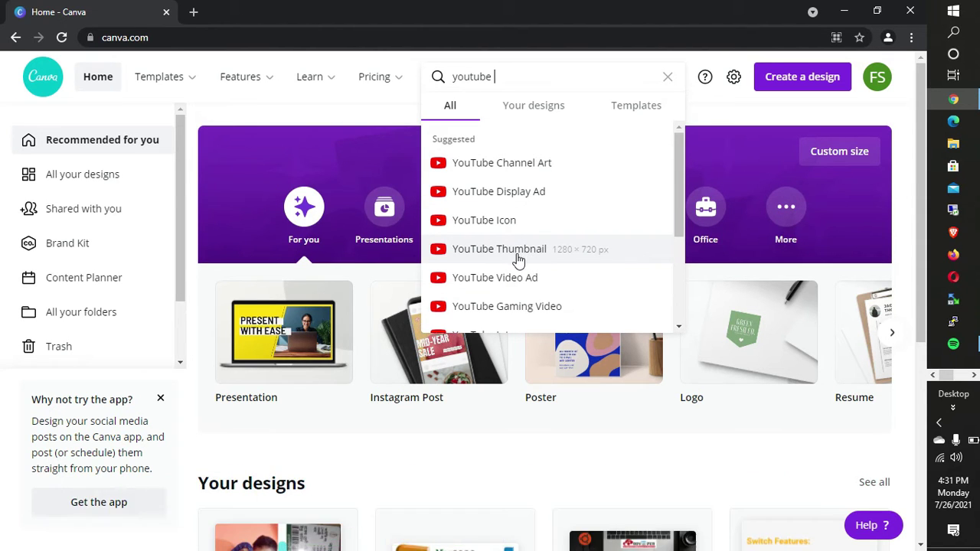
click(528, 253)
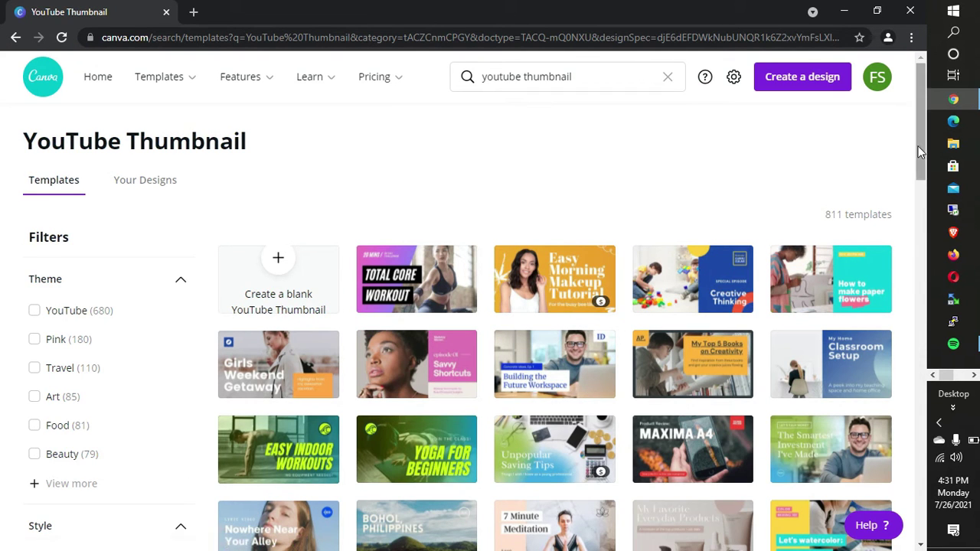
- Scroll the template grid and open the Building the Future Workspace thumbnail template
mouse_move(921, 145)
mouse_down()
mouse_move(917, 173)
mouse_move(911, 156)
mouse_up()
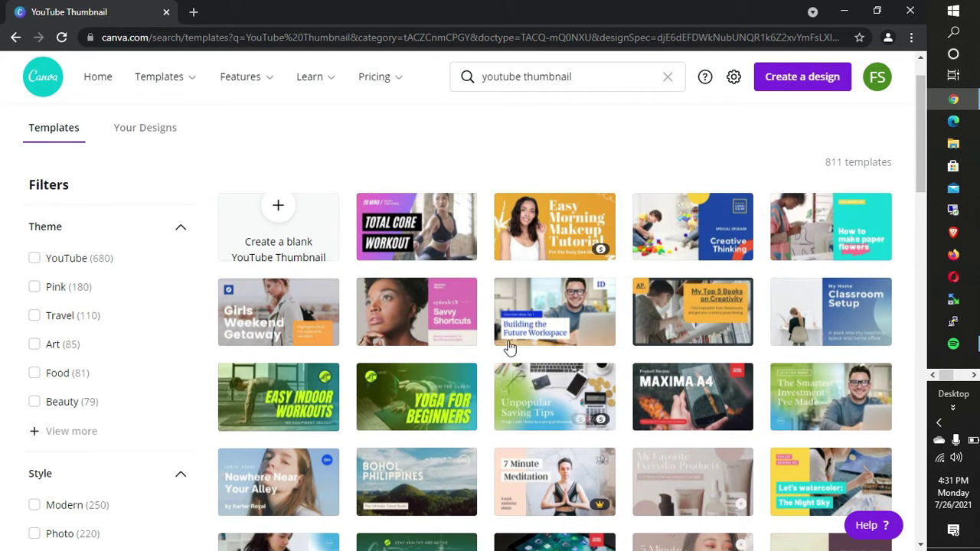
mouse_move(554, 312)
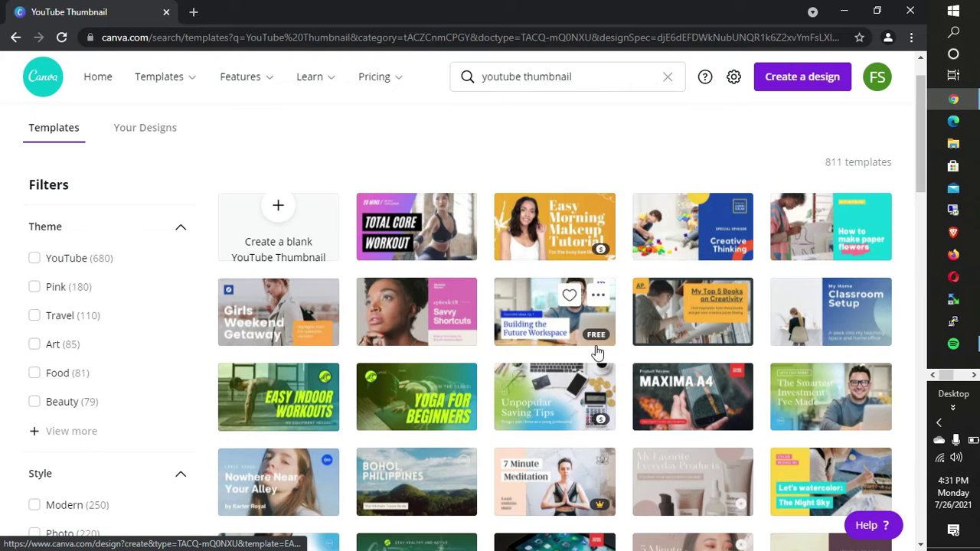
click(531, 335)
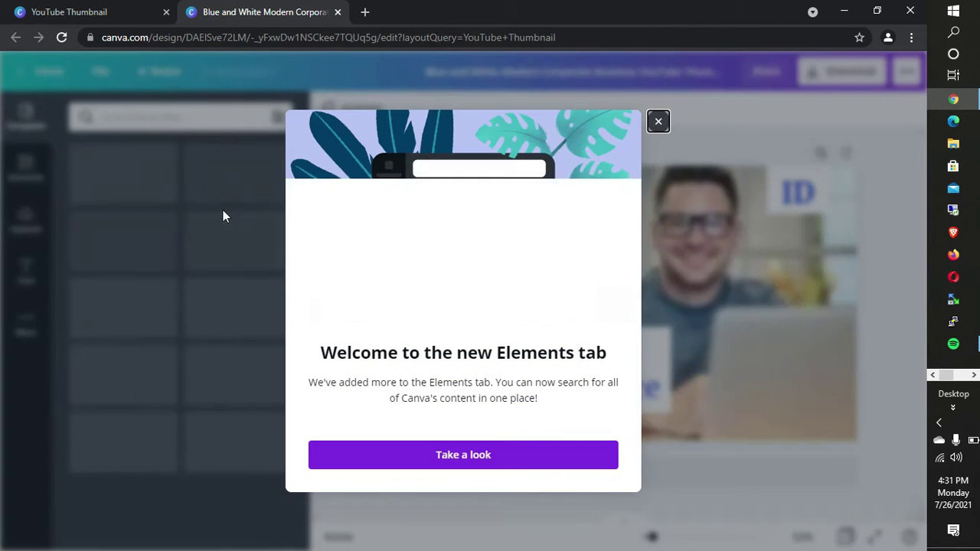
- Dismiss the welcome popup and delete the ID text group from the top-right corner
click(658, 121)
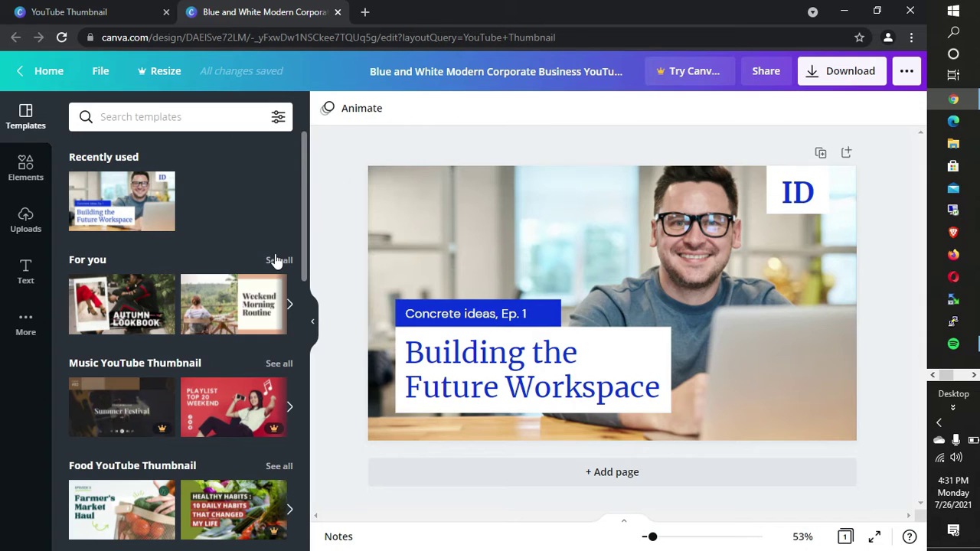
click(660, 262)
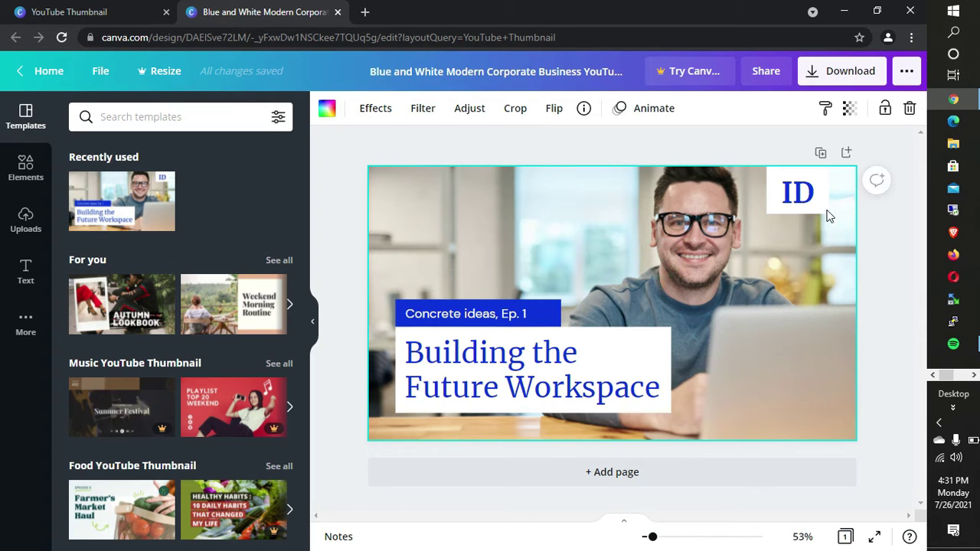
click(811, 198)
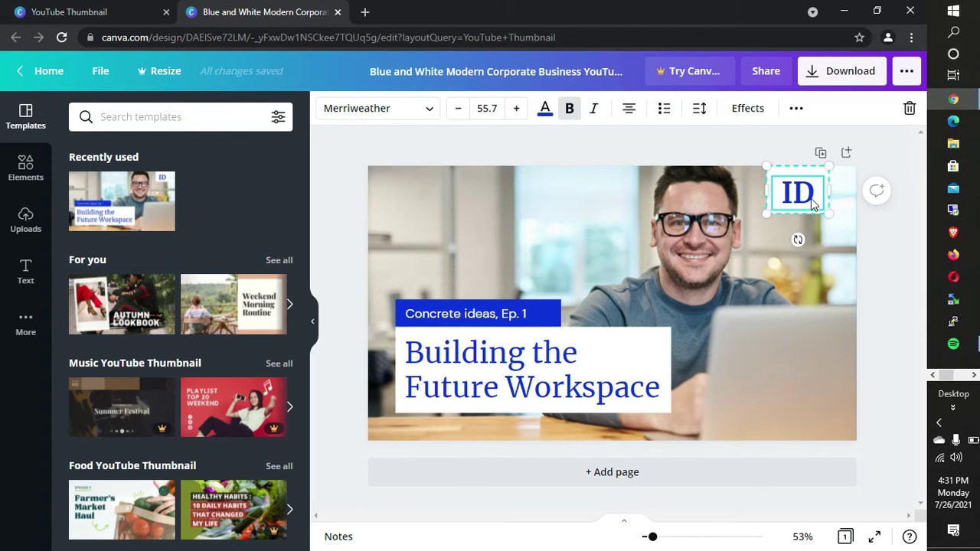
click(910, 107)
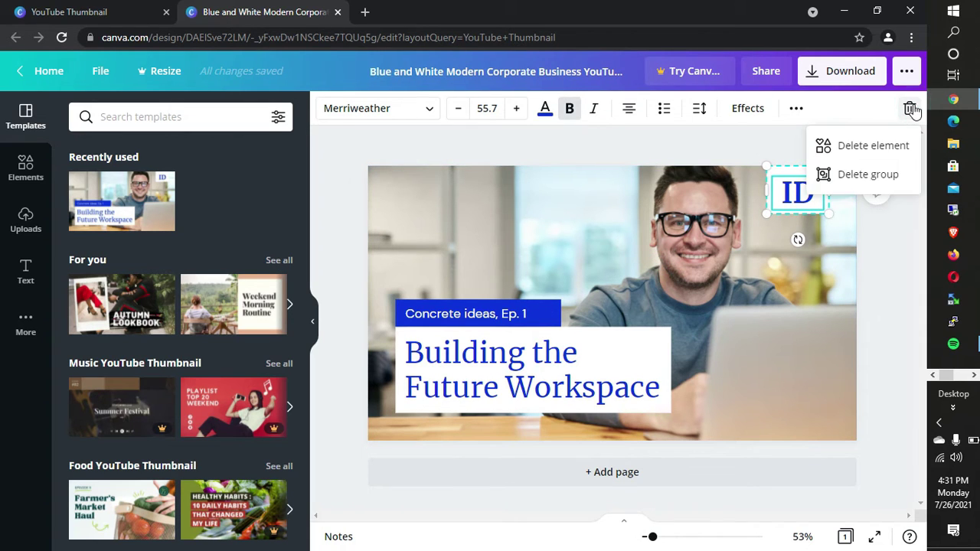
click(856, 176)
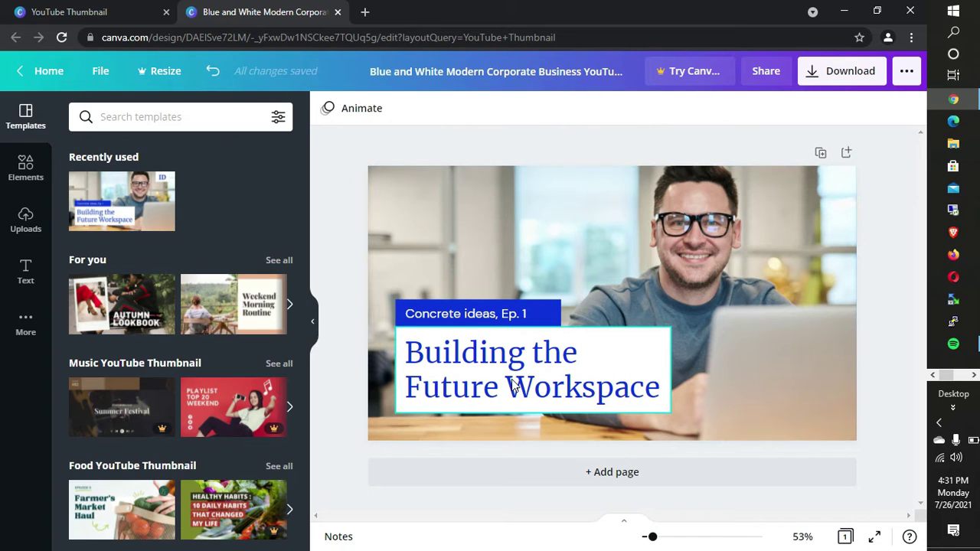
- Replace the 'Concrete ideas, Ep. 1' label text with 'How To Create'
click(530, 320)
click(530, 319)
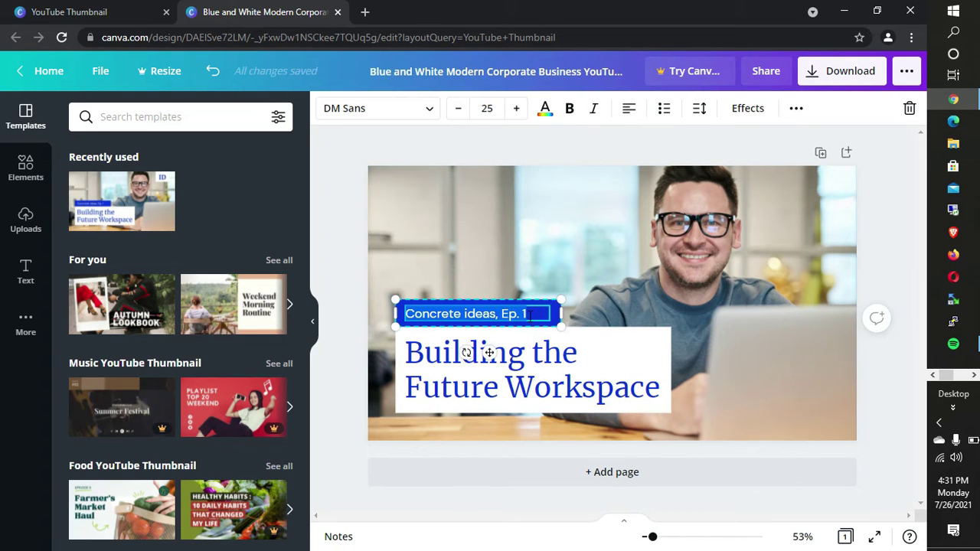
key(BackSpace)
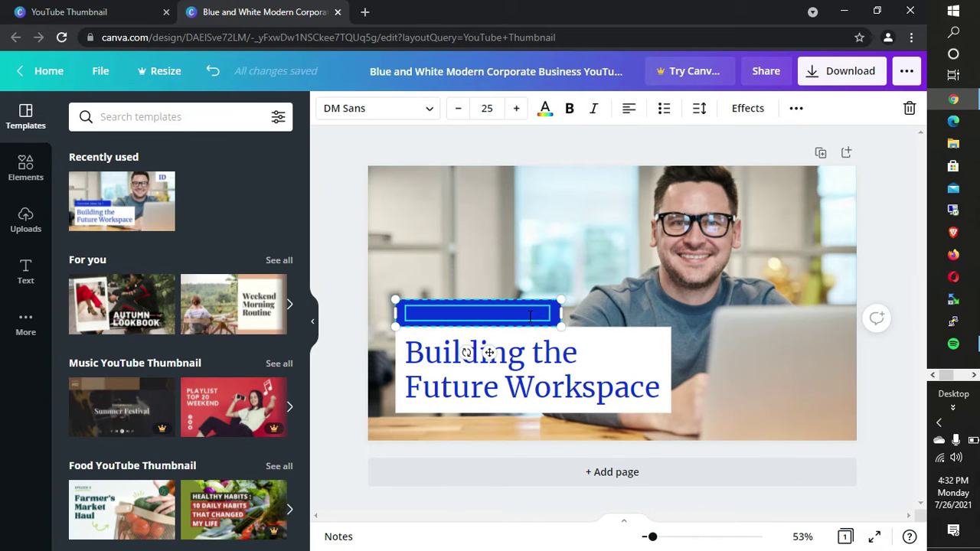
key(Caps_Lock)
text(H)
key(Caps_Lock)
text(ow)
key(Caps_Lock)
text(T)
key(Caps_Lock)
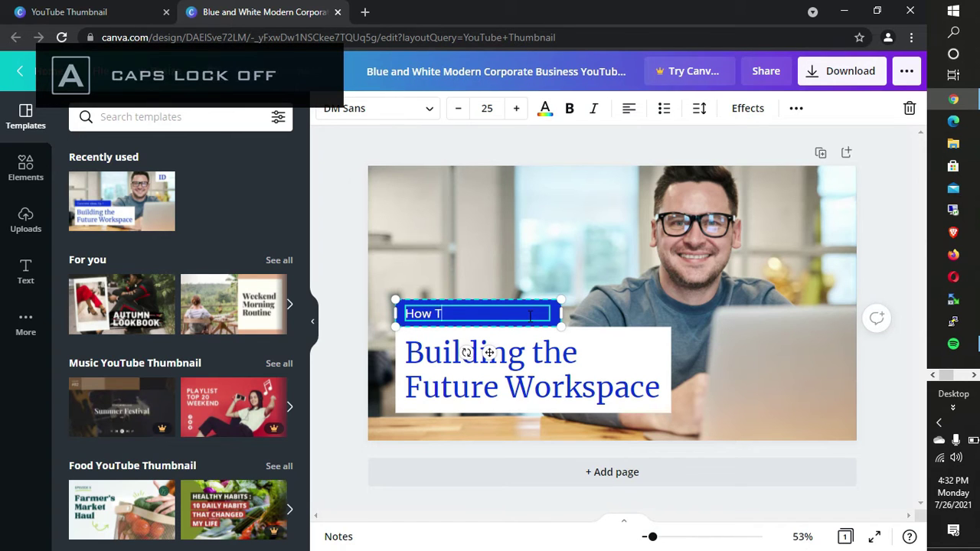
key(Caps_Lock)
text(C)
key(Caps_Lock)
text(reate)
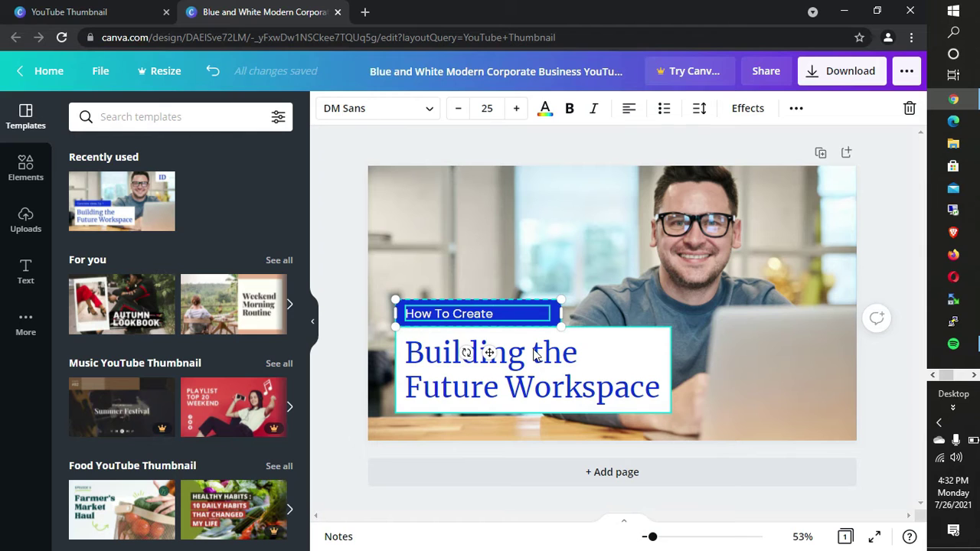
- Overwrite the 'Building the Future Workspace' headline with 'Youtube Thumbnail'
double_click(524, 368)
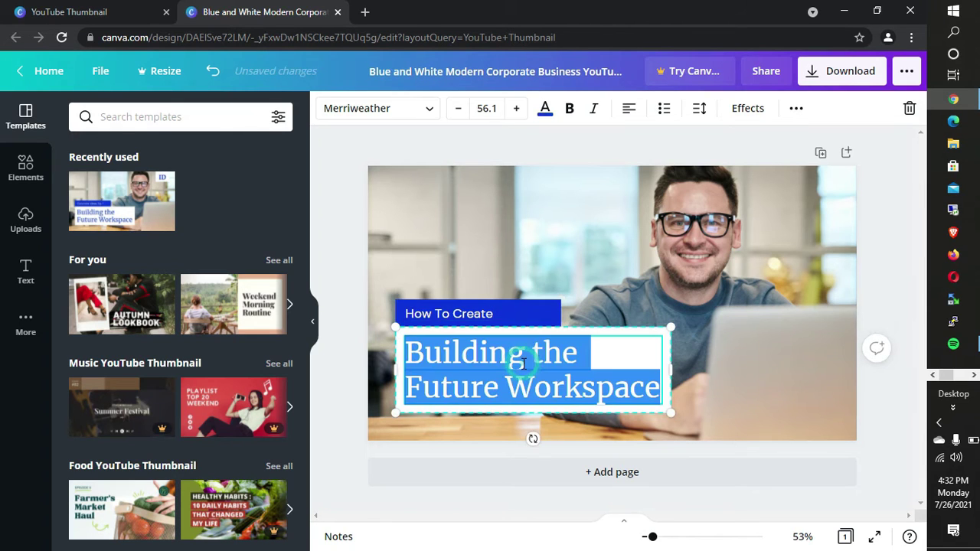
key(Caps_Lock)
text(Y)
key(Caps_Lock)
text(ou)
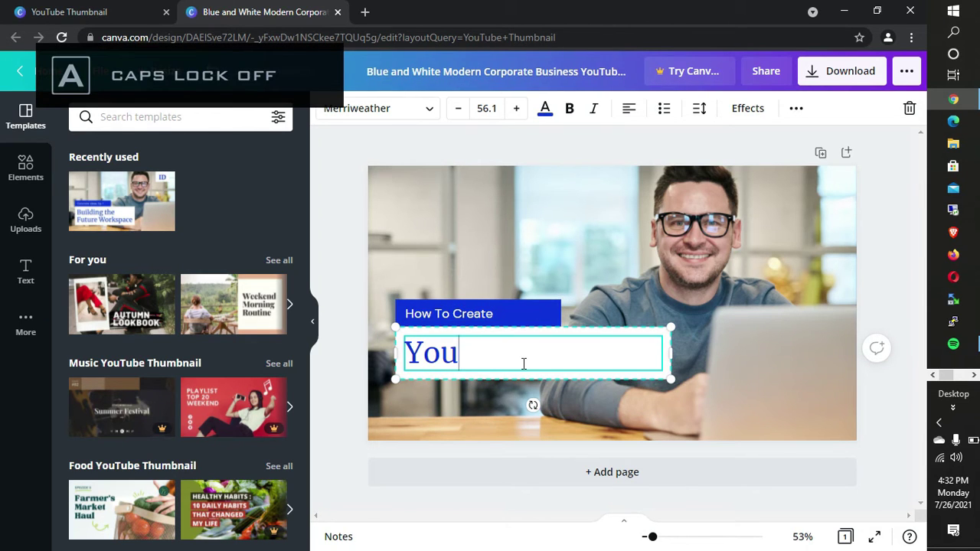
text(tube)
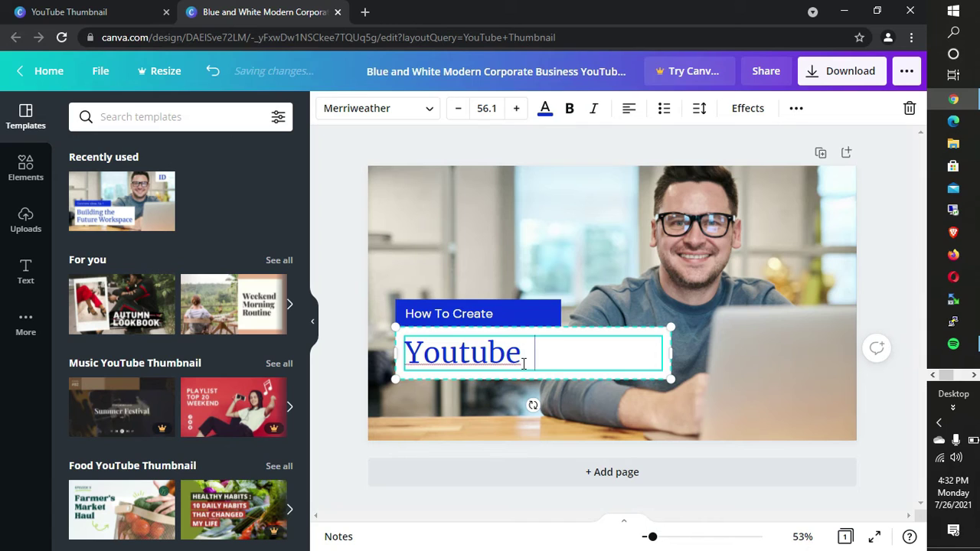
key(Caps_Lock)
text(T)
key(Caps_Lock)
text(h)
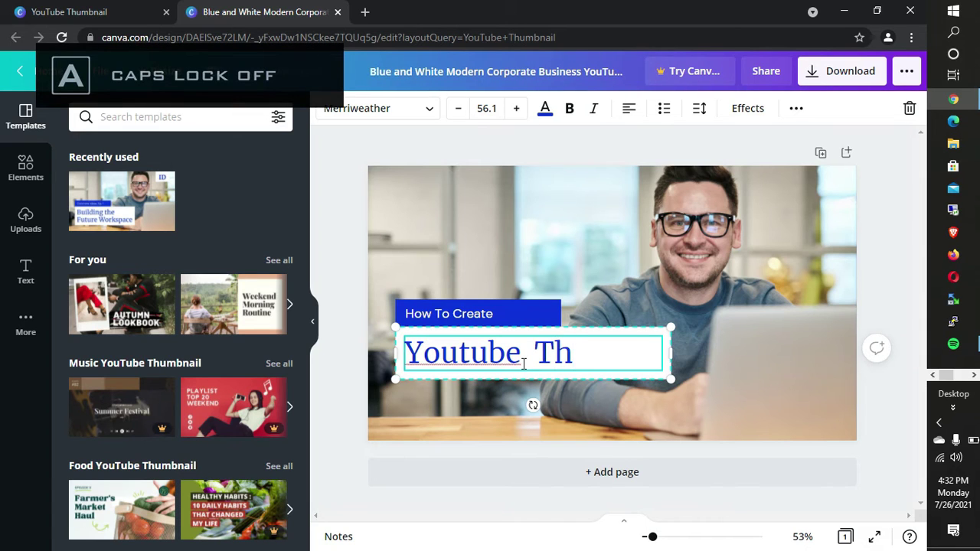
text(umbnail)
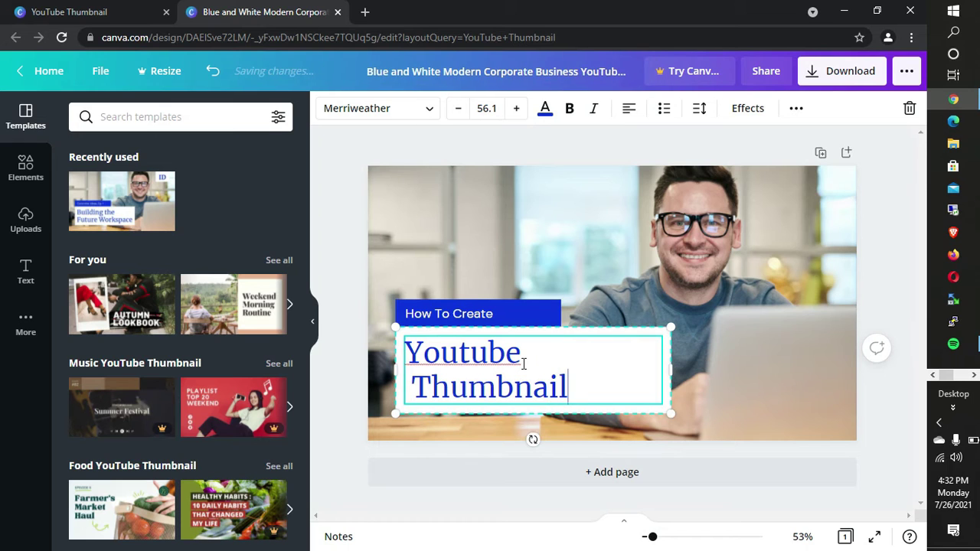
click(712, 379)
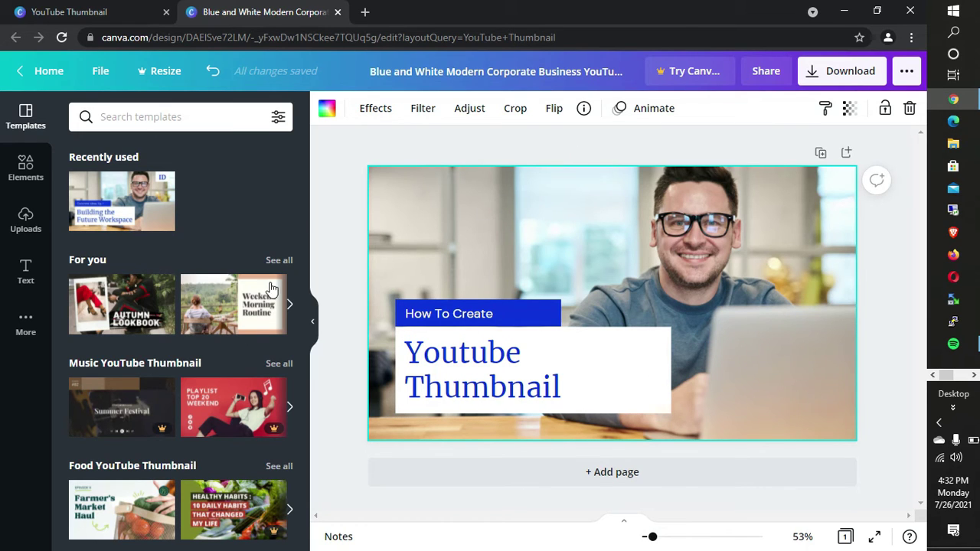
- Add a subheading text box and type the YouTube channel URL into it
click(29, 274)
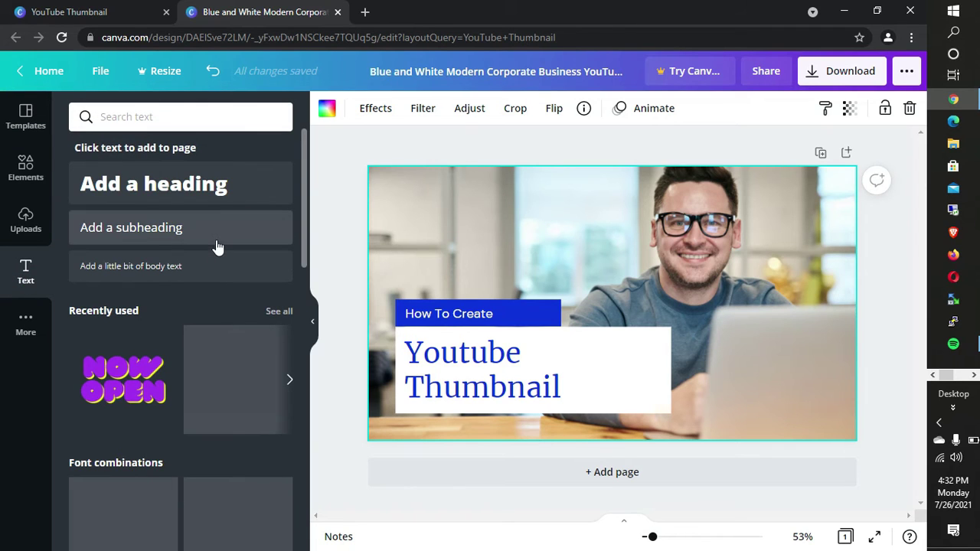
click(147, 240)
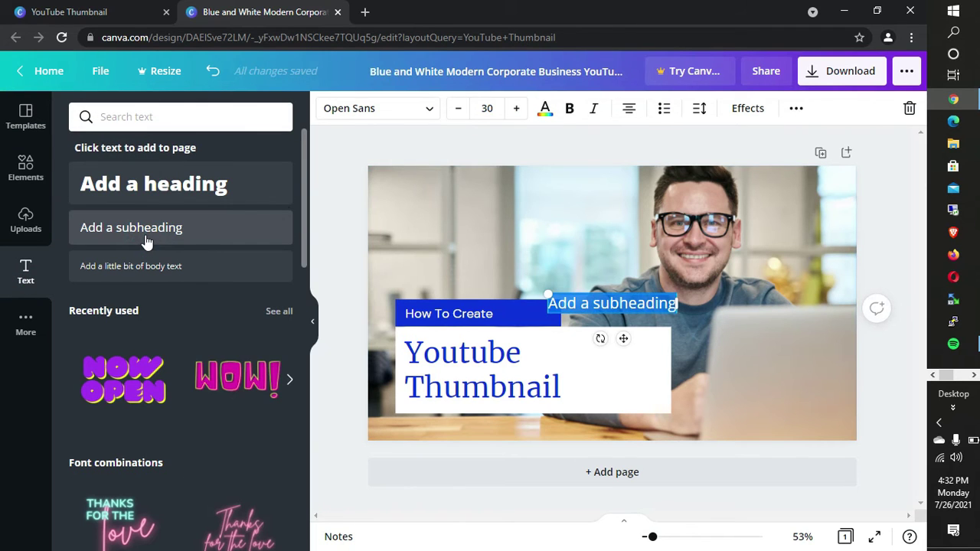
click(621, 303)
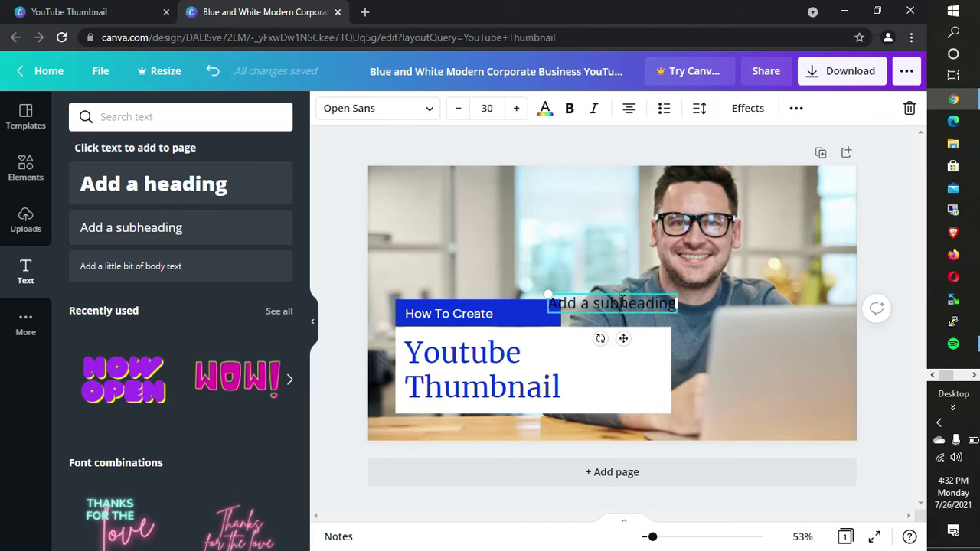
triple_click(622, 303)
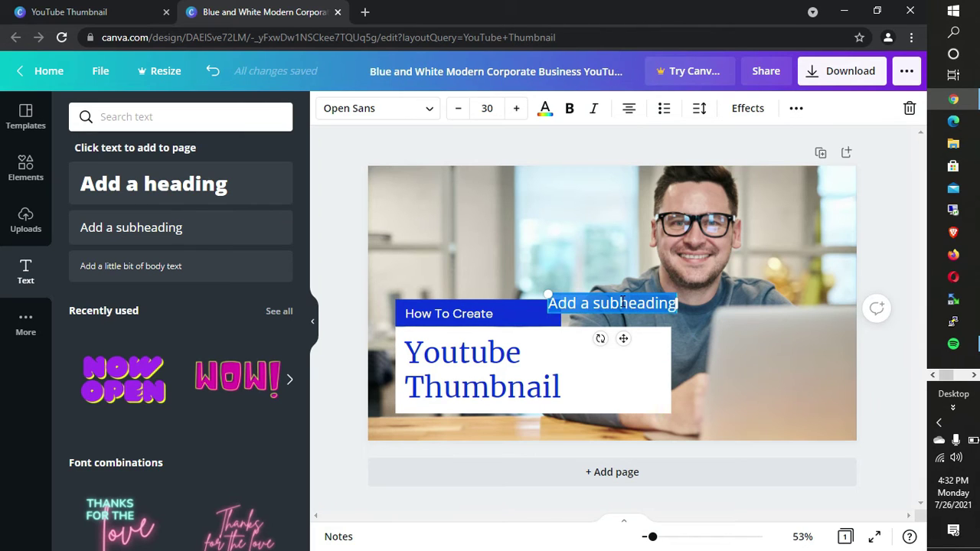
text(htt)
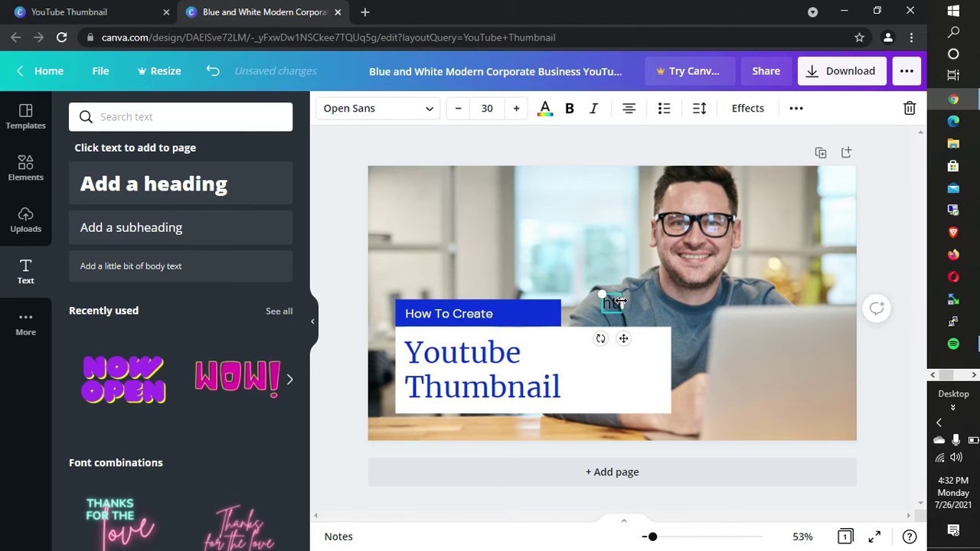
text(p)
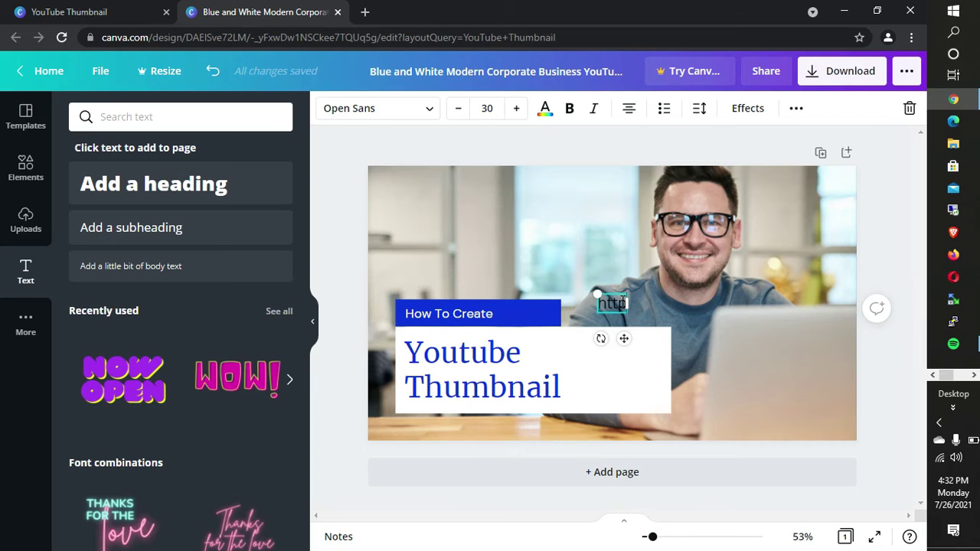
text(://)
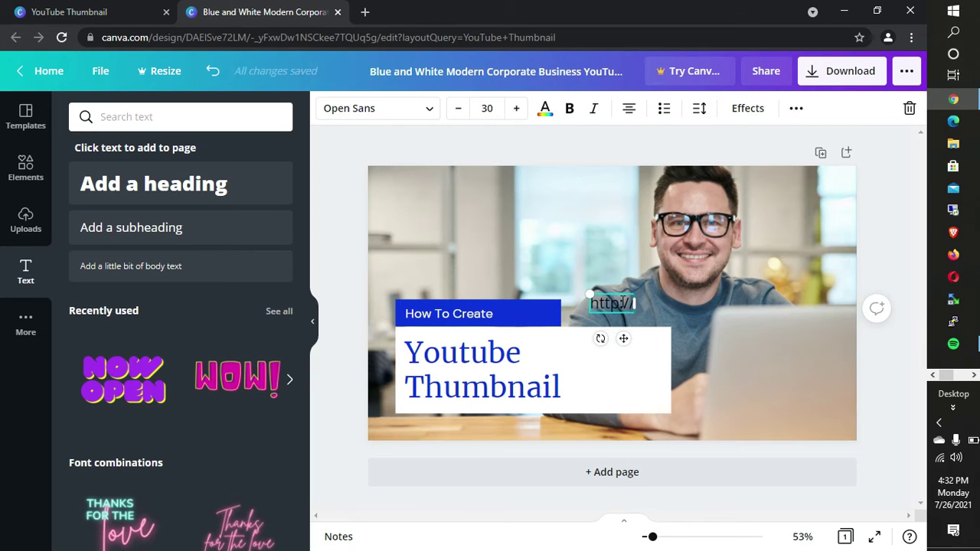
text(youy)
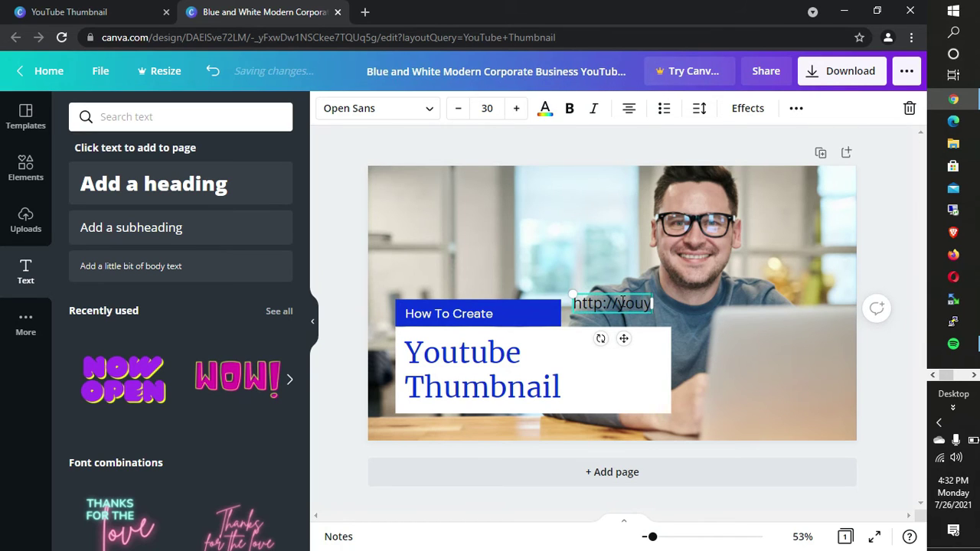
key(BackSpace)
text(tube.com/core4billing)
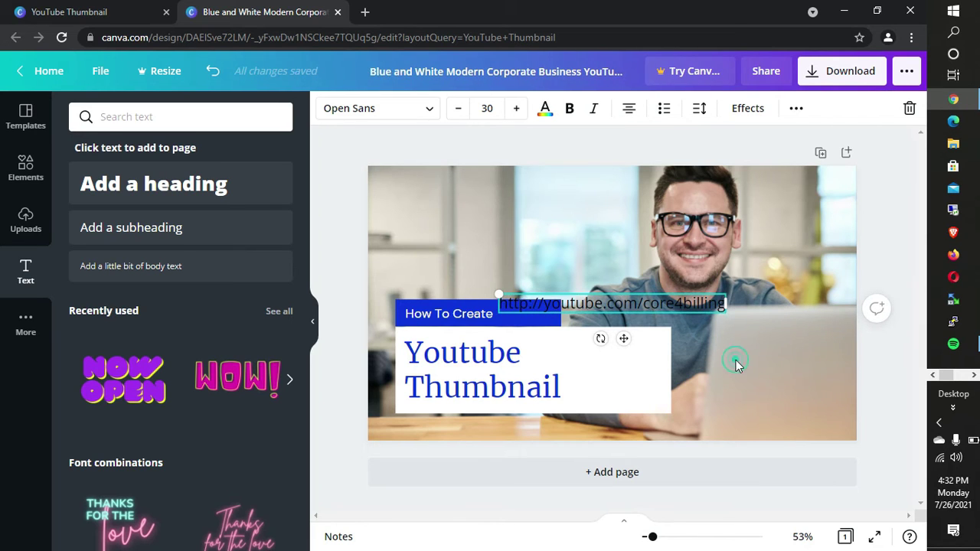
click(737, 367)
- Move the channel URL below the title and make it bold red (#ff1616)
click(671, 312)
mouse_move(671, 313)
mouse_down()
mouse_move(639, 432)
mouse_move(587, 437)
mouse_up()
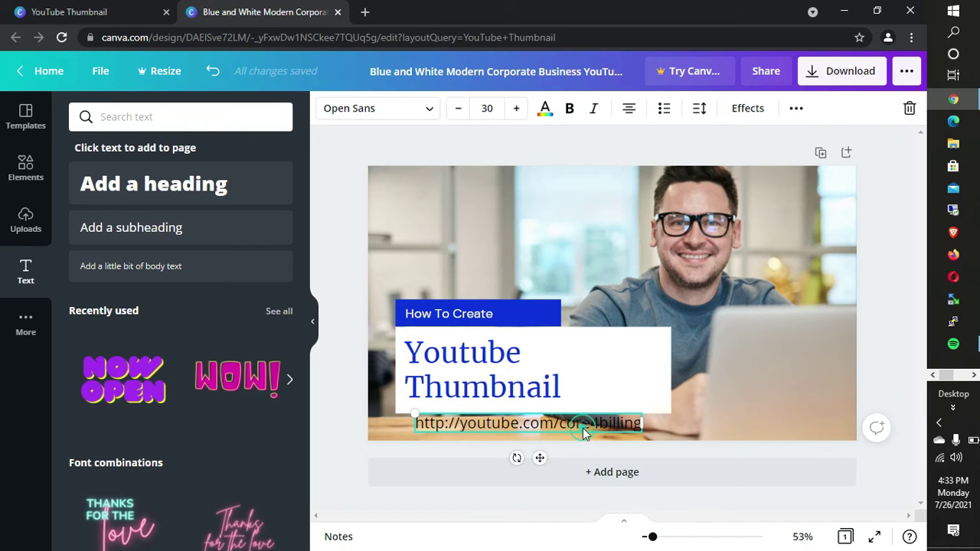
double_click(583, 429)
triple_click(584, 429)
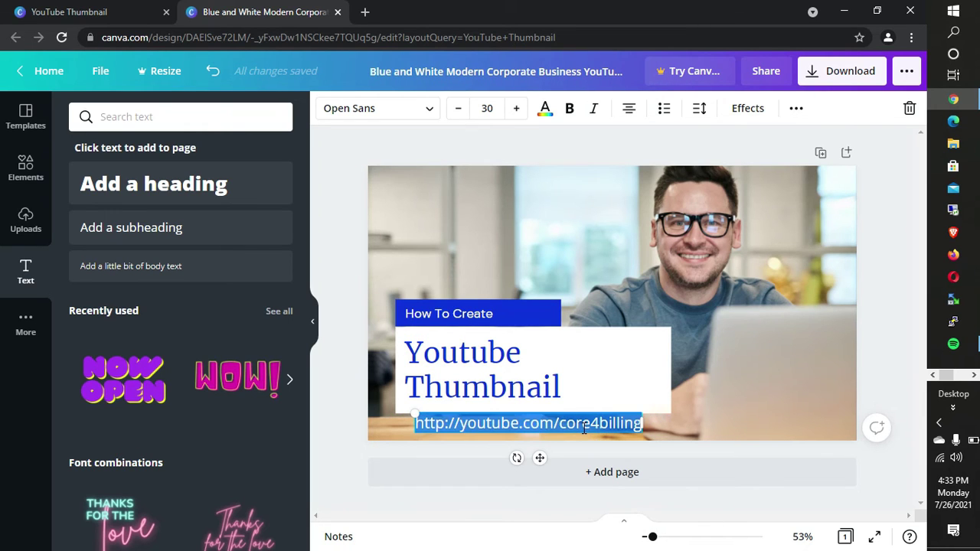
click(544, 115)
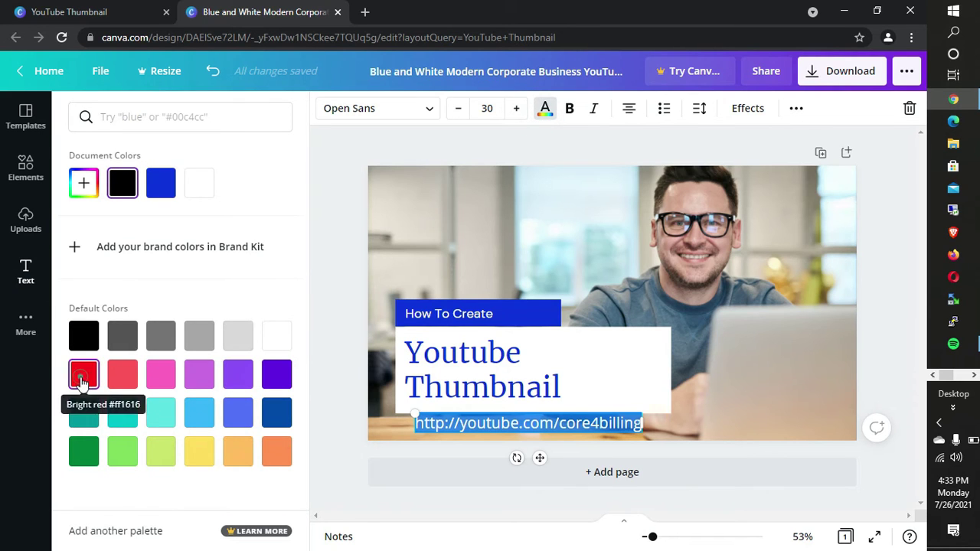
click(83, 379)
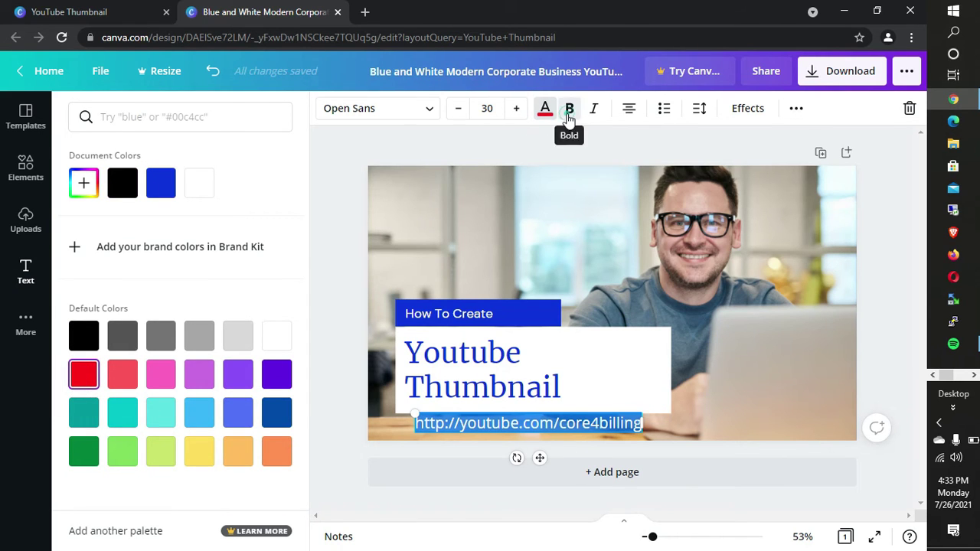
click(568, 114)
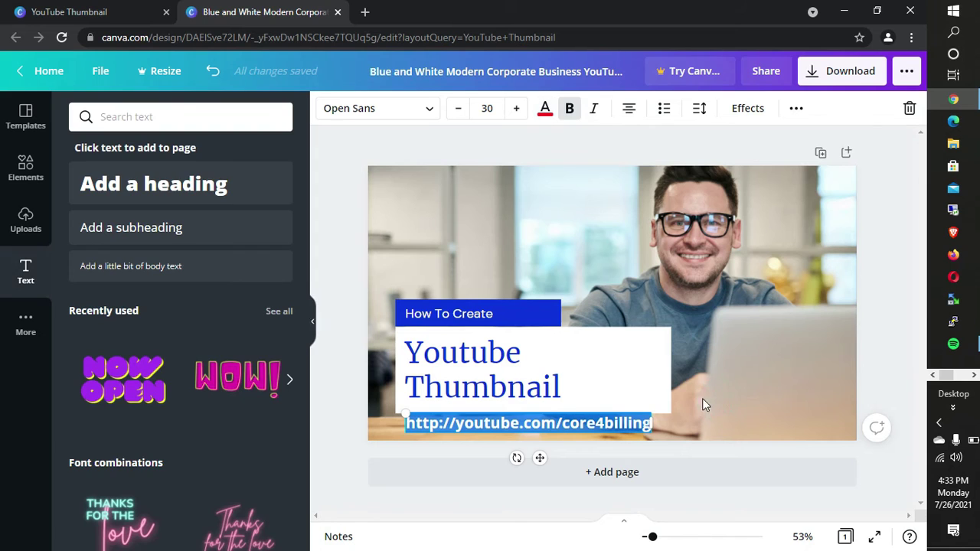
- Narrow the Youtube Thumbnail heading box slightly, to 54.8 pt
click(655, 366)
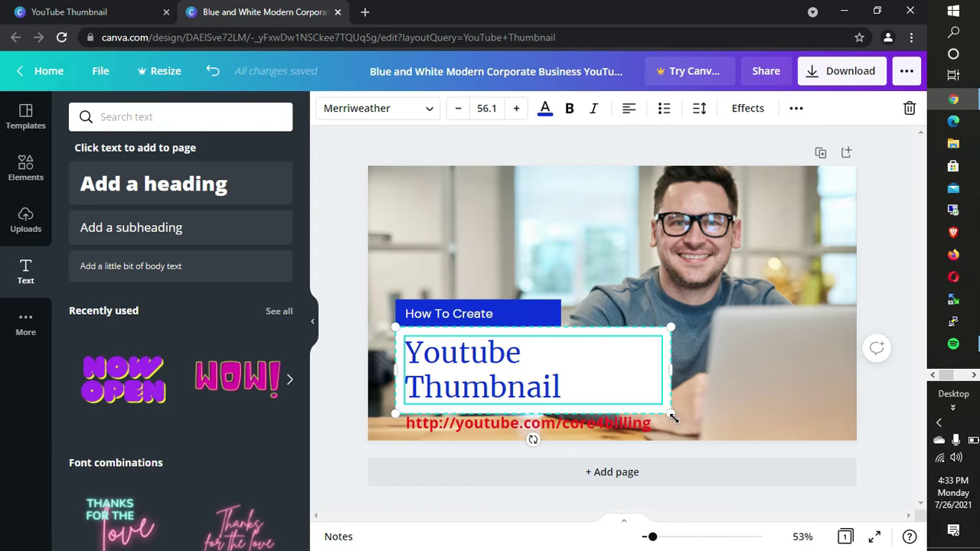
drag(673, 417, 667, 411)
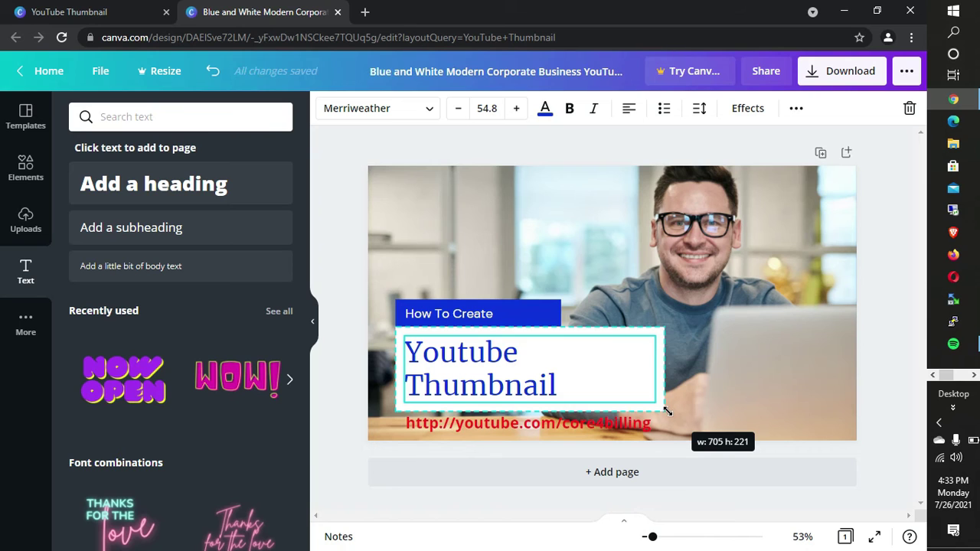
click(734, 408)
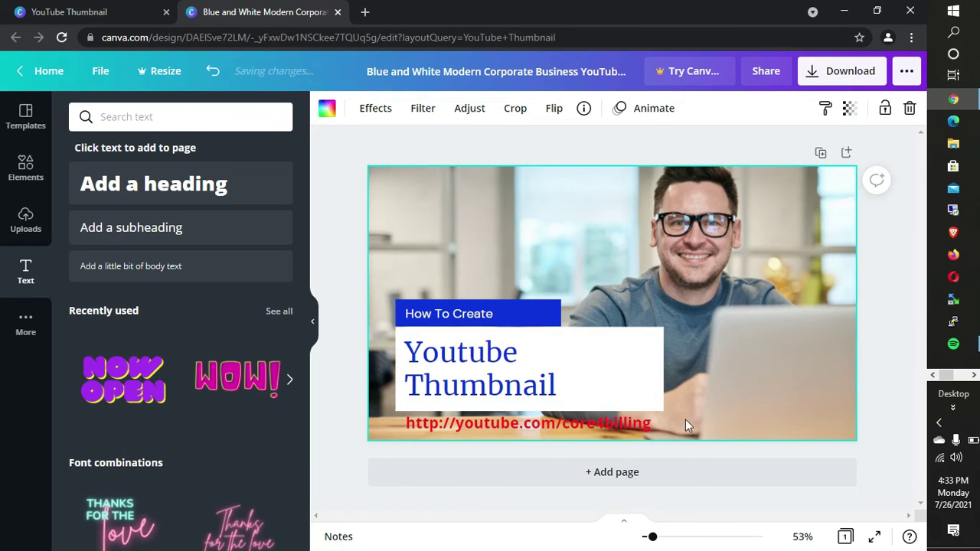
click(632, 425)
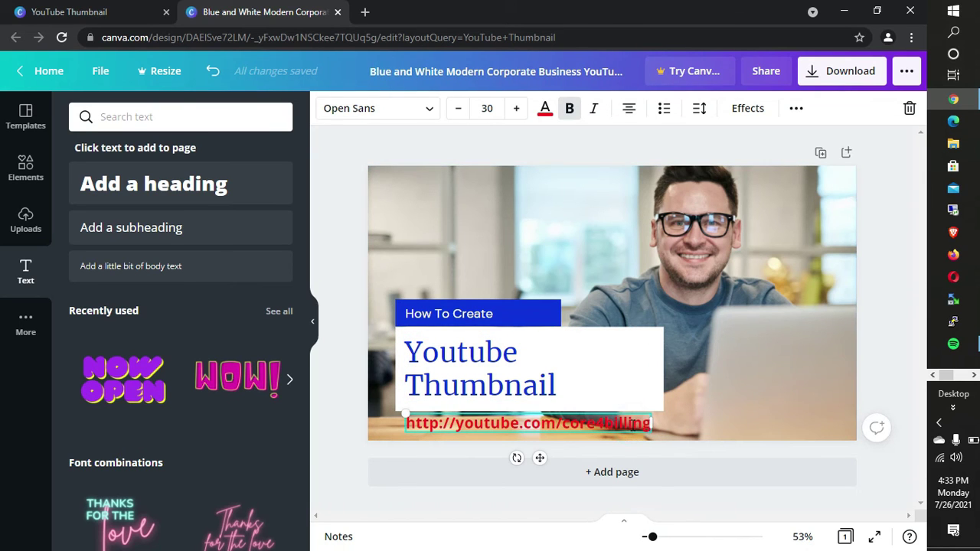
- Recolour the URL text black from Default Colors, after briefly trying teal
click(632, 425)
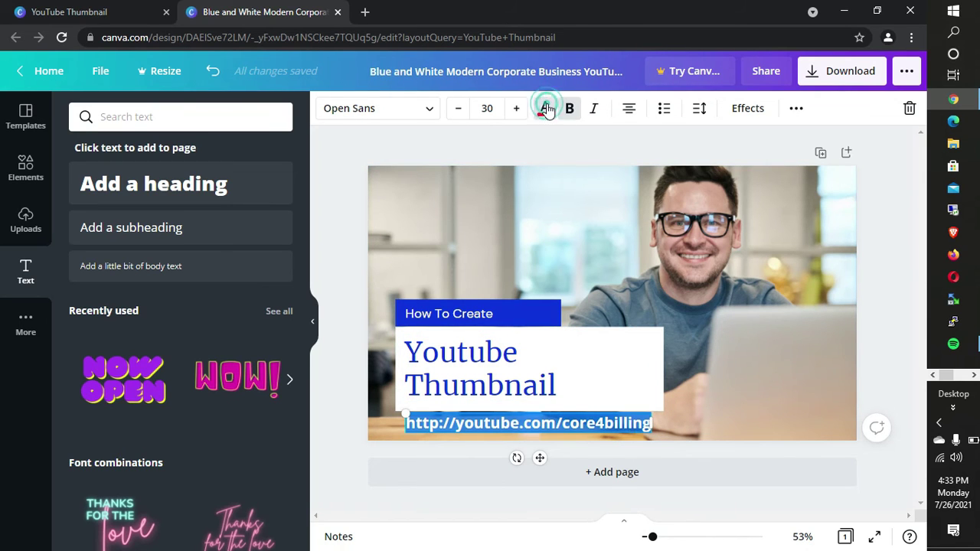
click(546, 109)
click(84, 415)
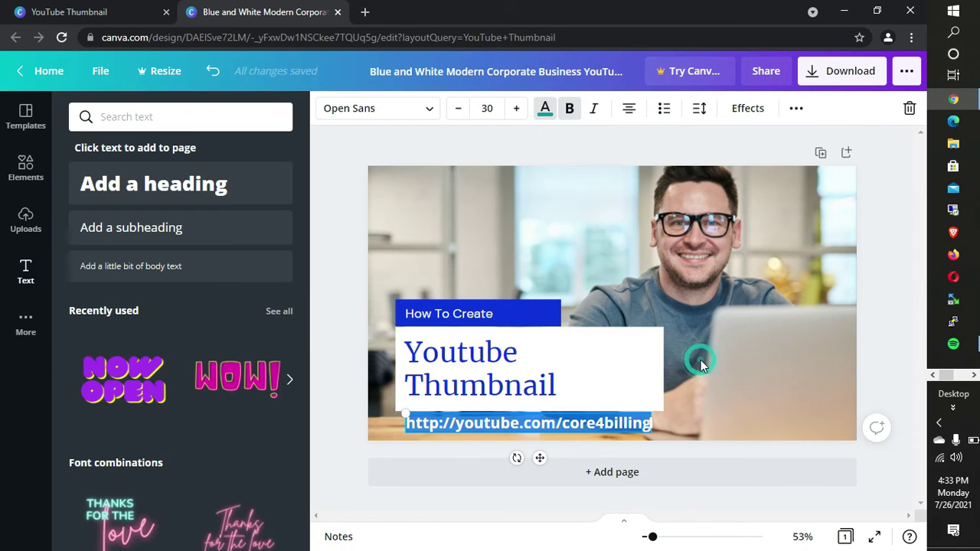
click(701, 360)
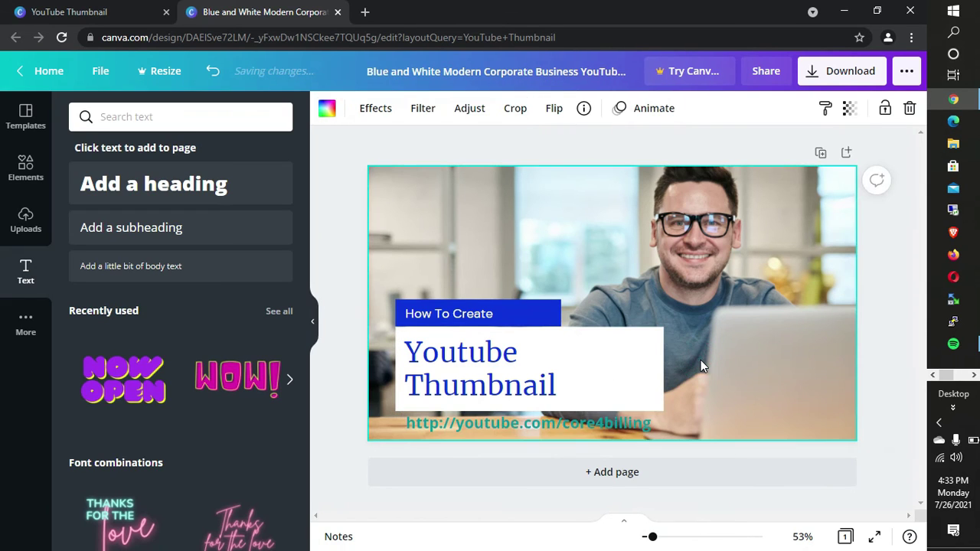
click(583, 423)
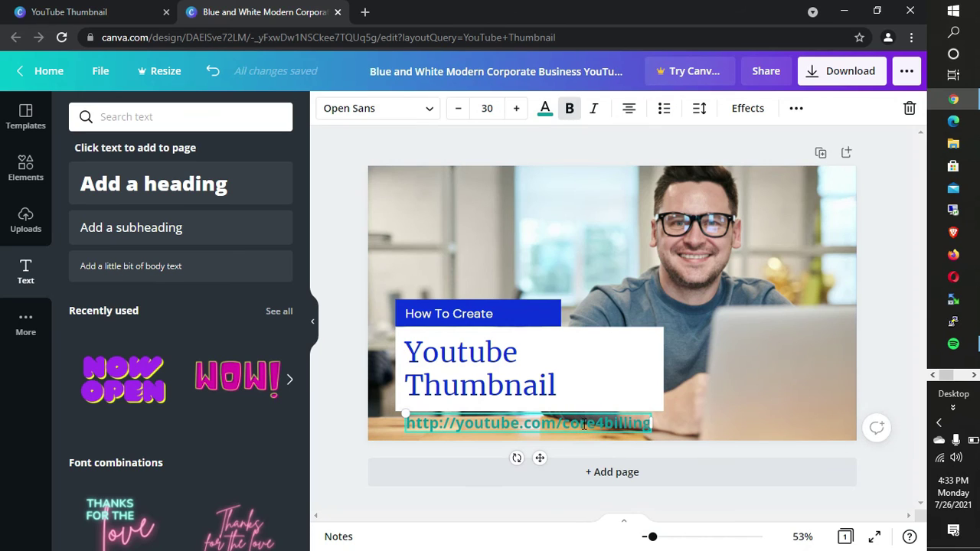
double_click(584, 424)
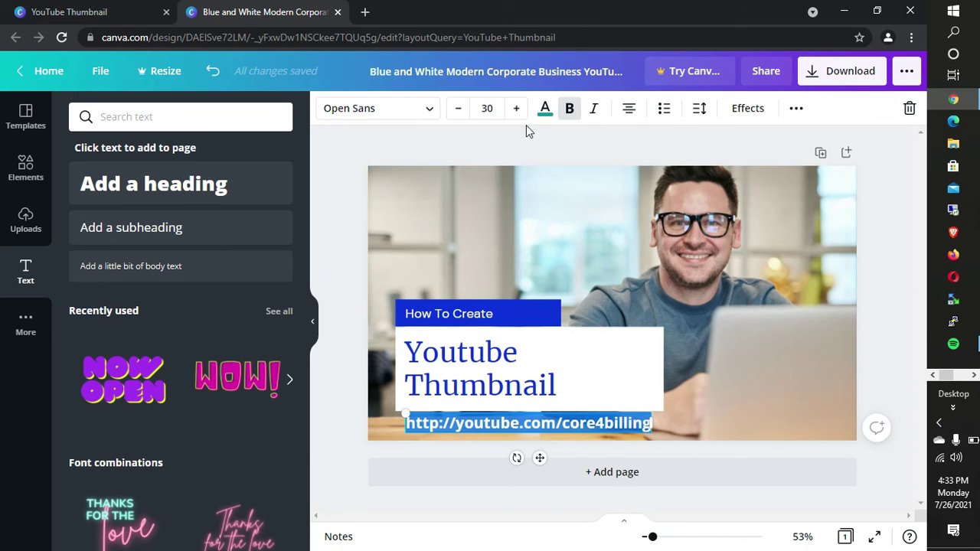
click(545, 111)
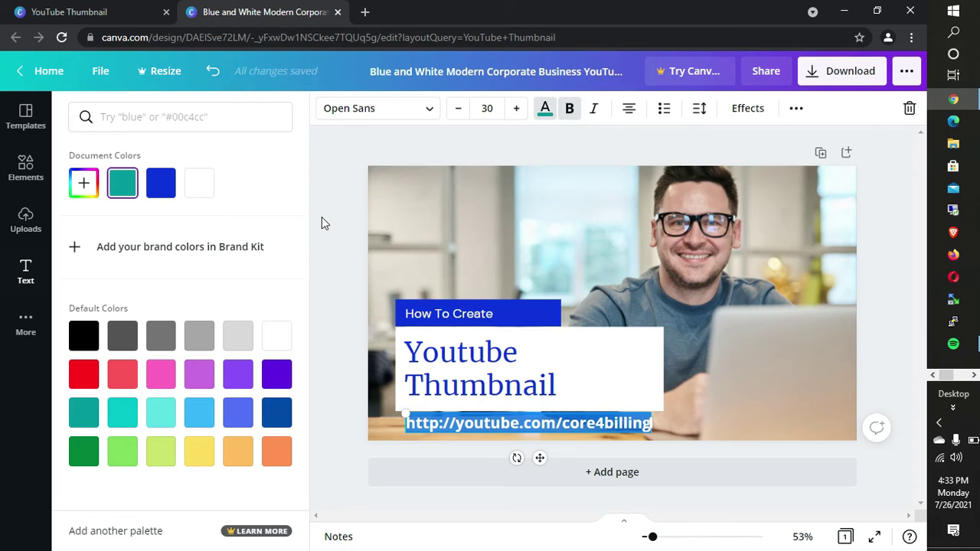
click(87, 337)
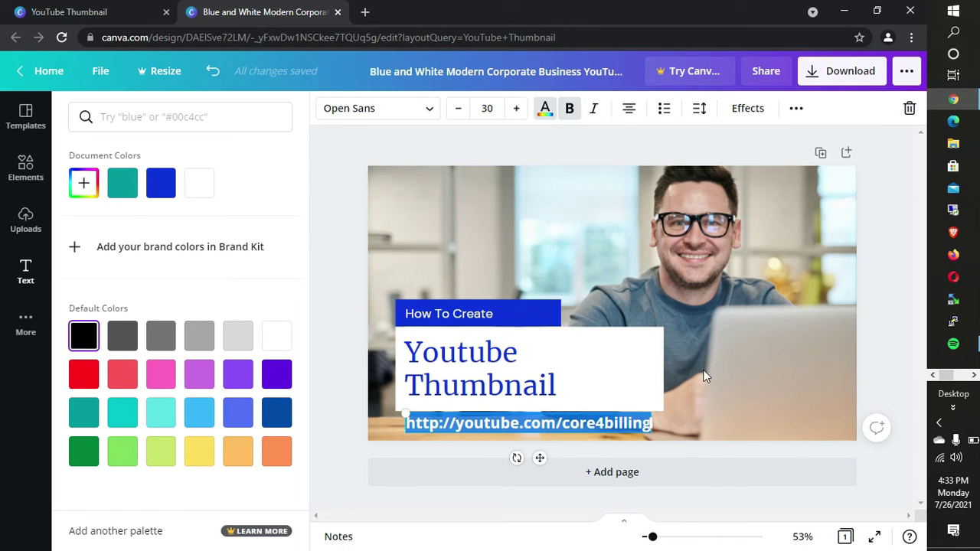
click(704, 374)
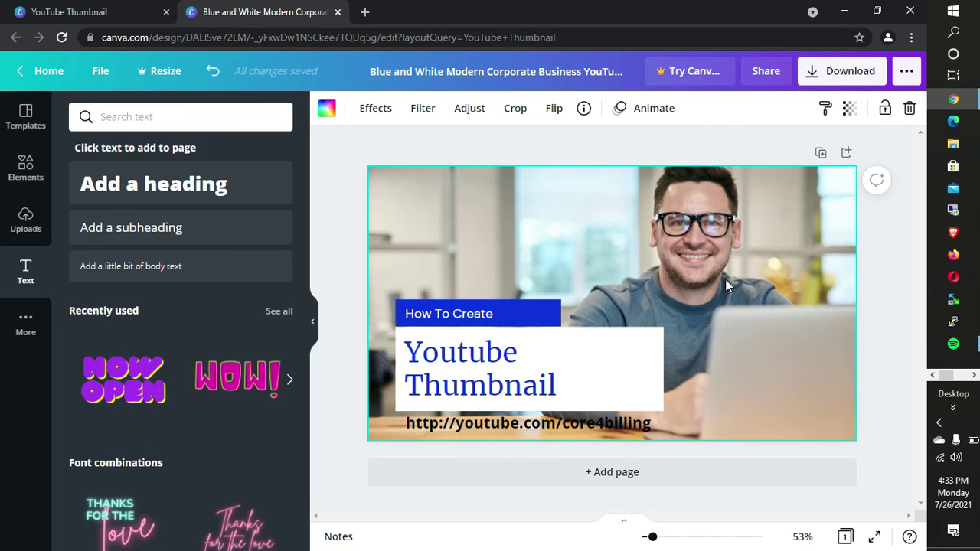
- Download the thumbnail as a PNG file and open the downloaded image
click(835, 80)
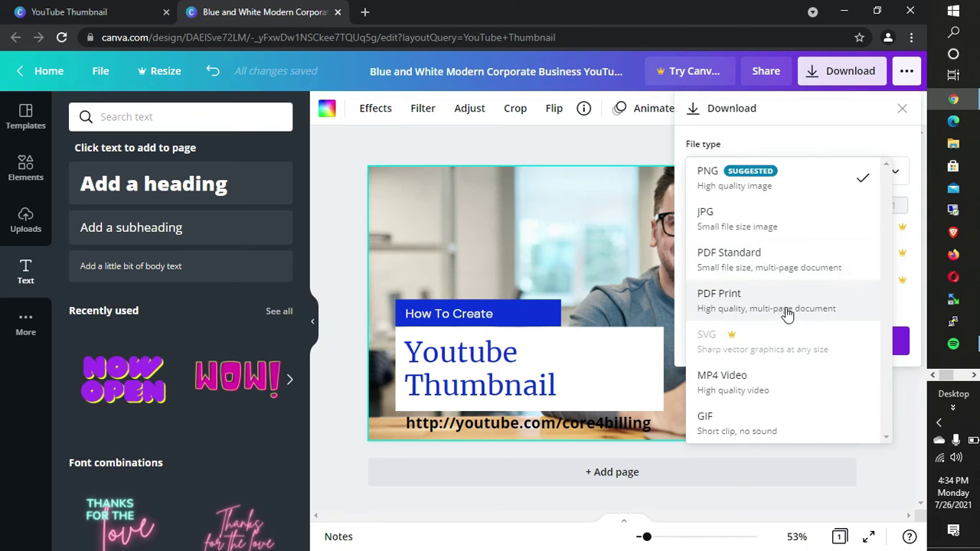
click(725, 189)
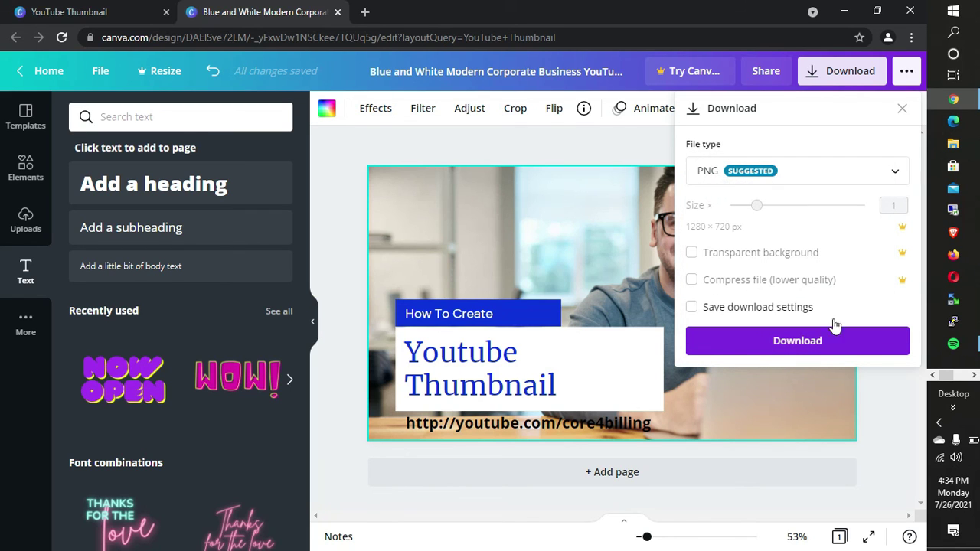
click(793, 356)
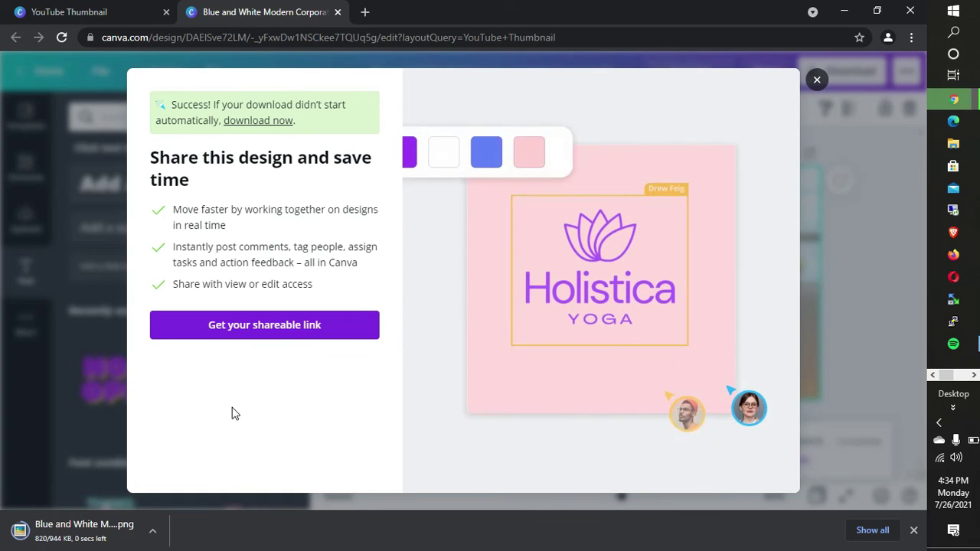
click(90, 532)
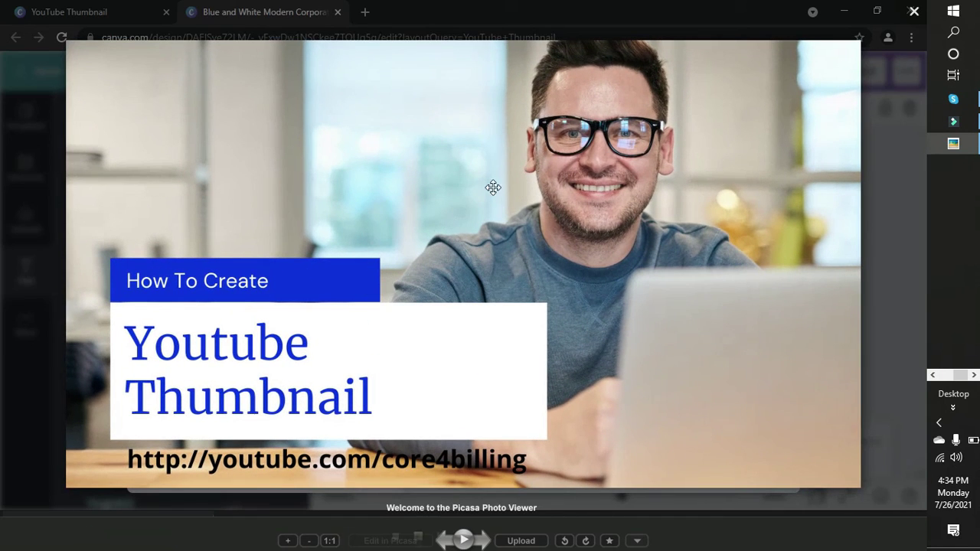